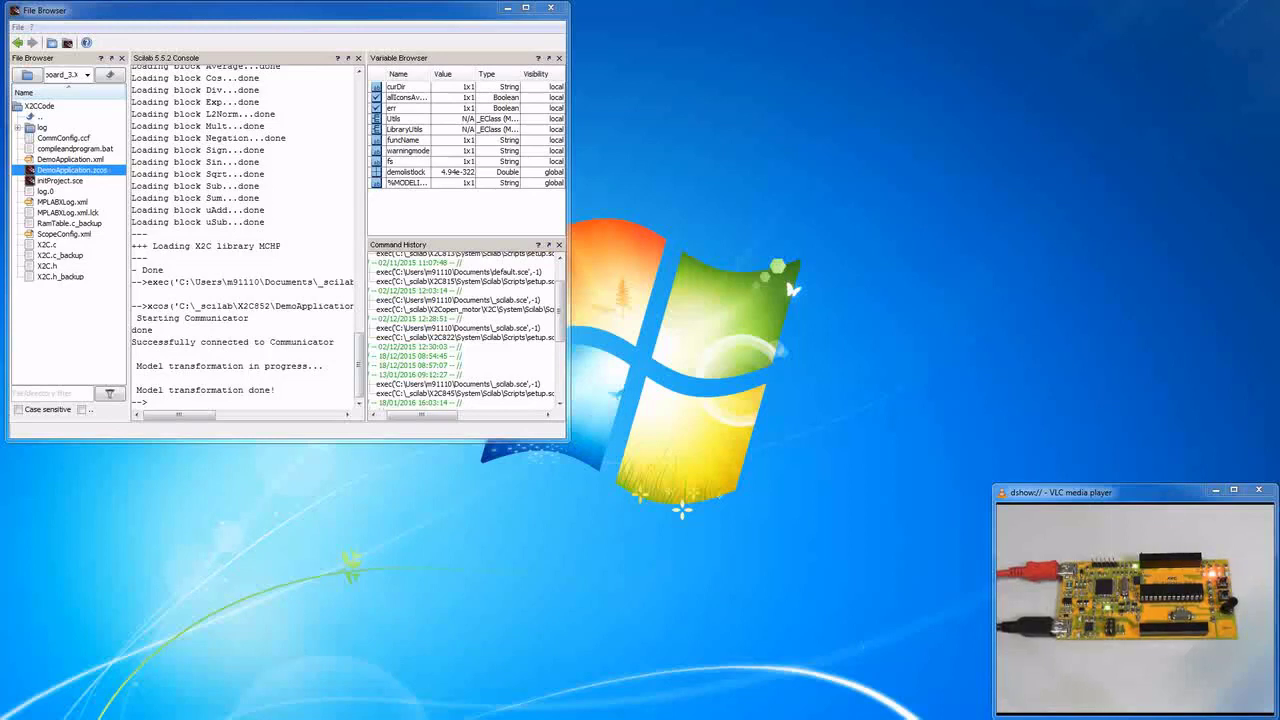
Open DemoApplication.zcos from the X2CCode folder in Xcos
{"action": "double_click", "coordinate": [60, 172]}
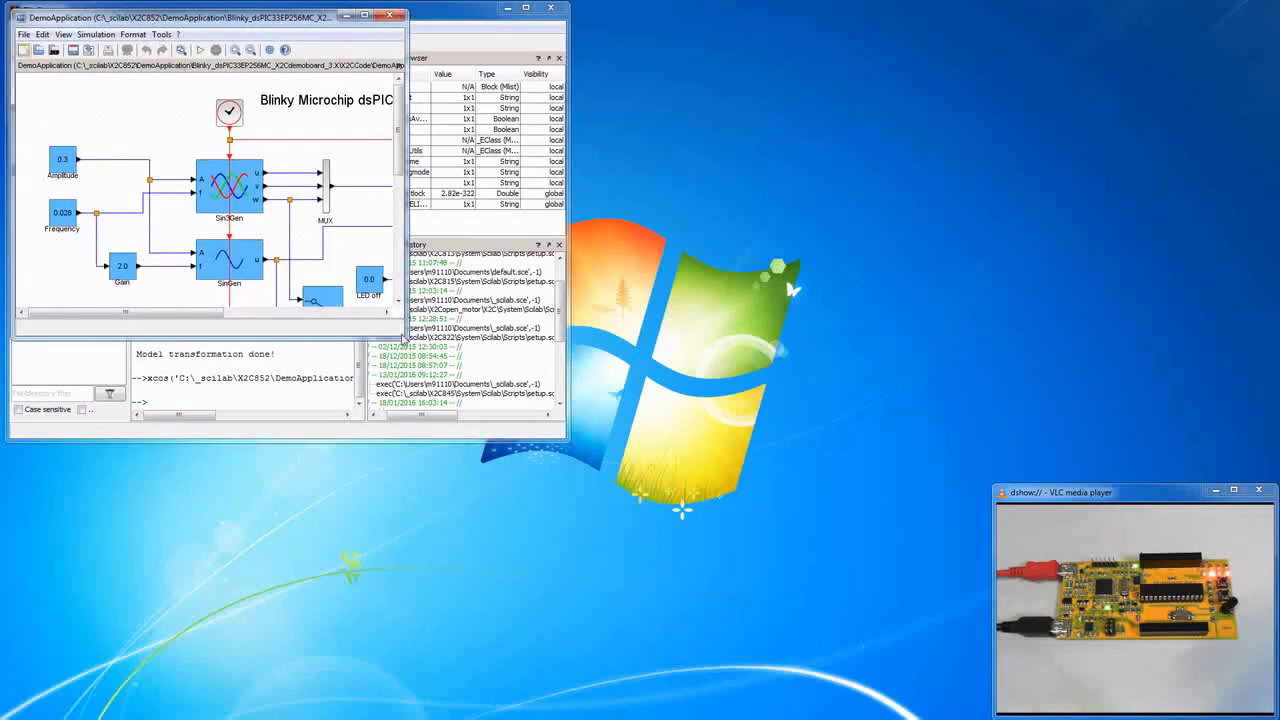
Enlarge the Xcos window until the whole Blinky Microchip dsPIC diagram is visible
{"action": "left_click_drag", "start_coordinate": [404, 336], "coordinate": [716, 645]}
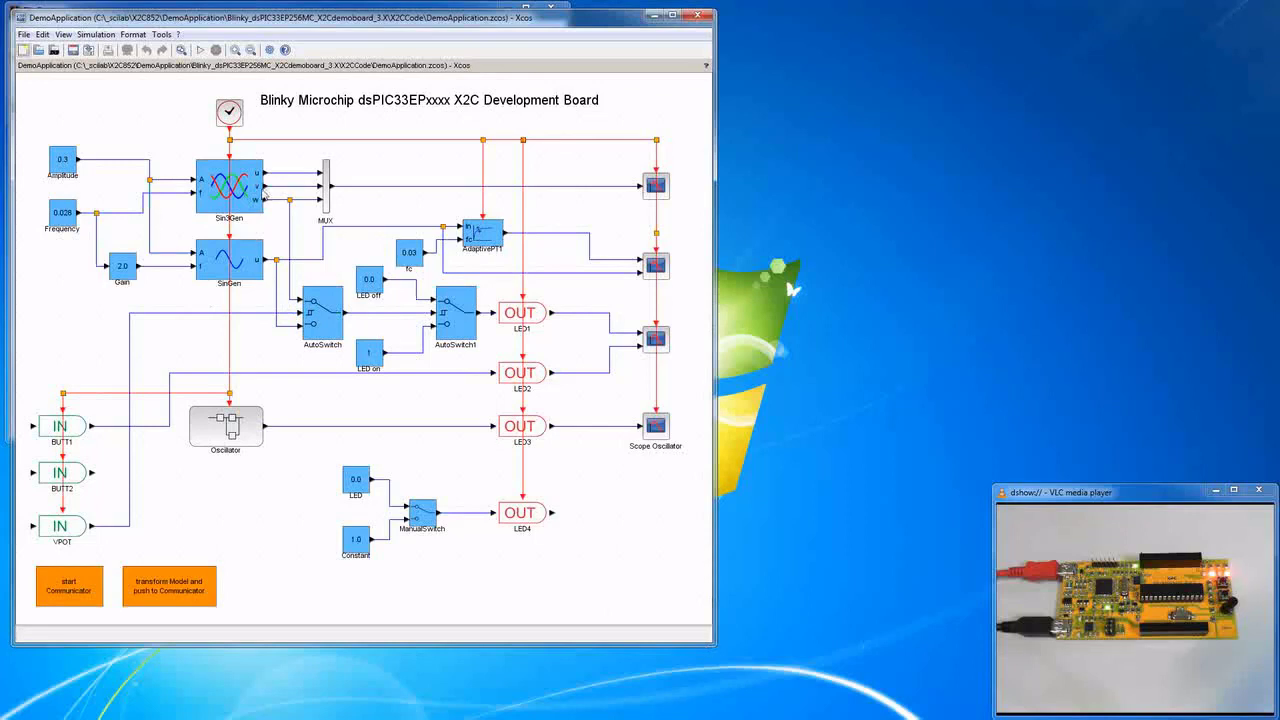
{"action": "mouse_move", "coordinate": [218, 260]}
Run the Blinky simulation and zoom the Scope Oscillator plot onto the square wave
{"action": "left_click", "coordinate": [200, 50]}
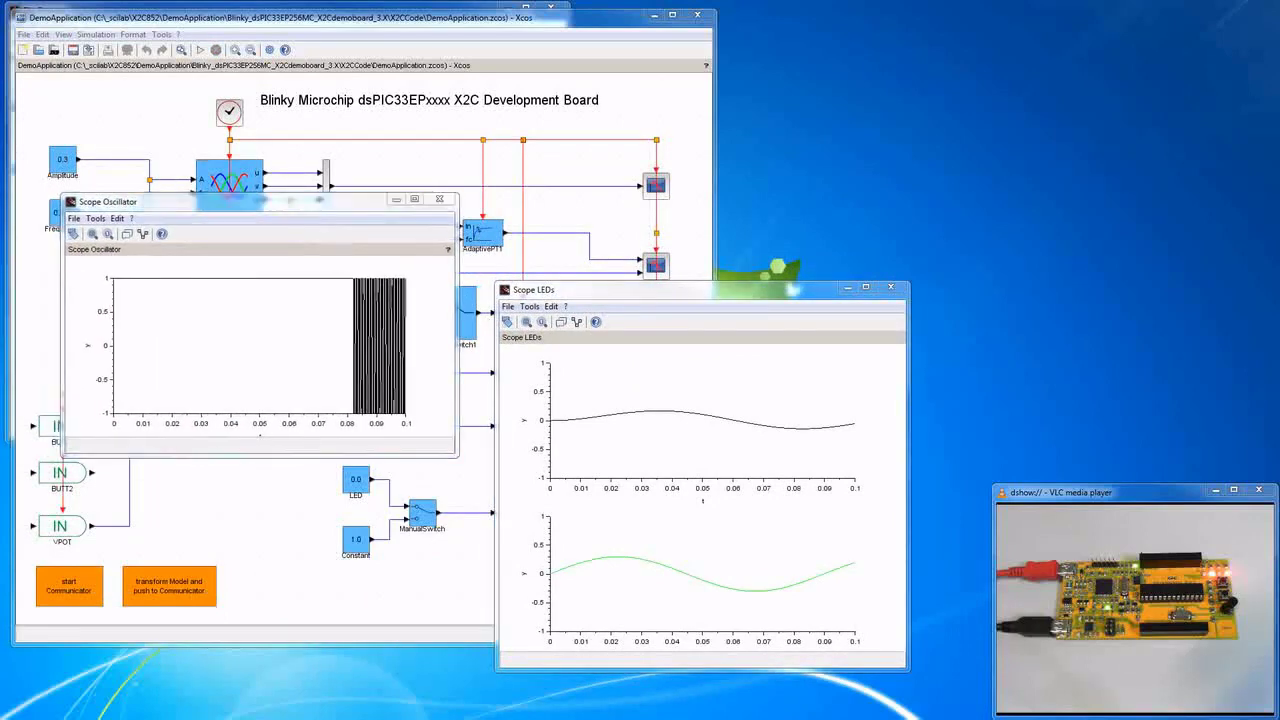
{"action": "left_click", "coordinate": [93, 234]}
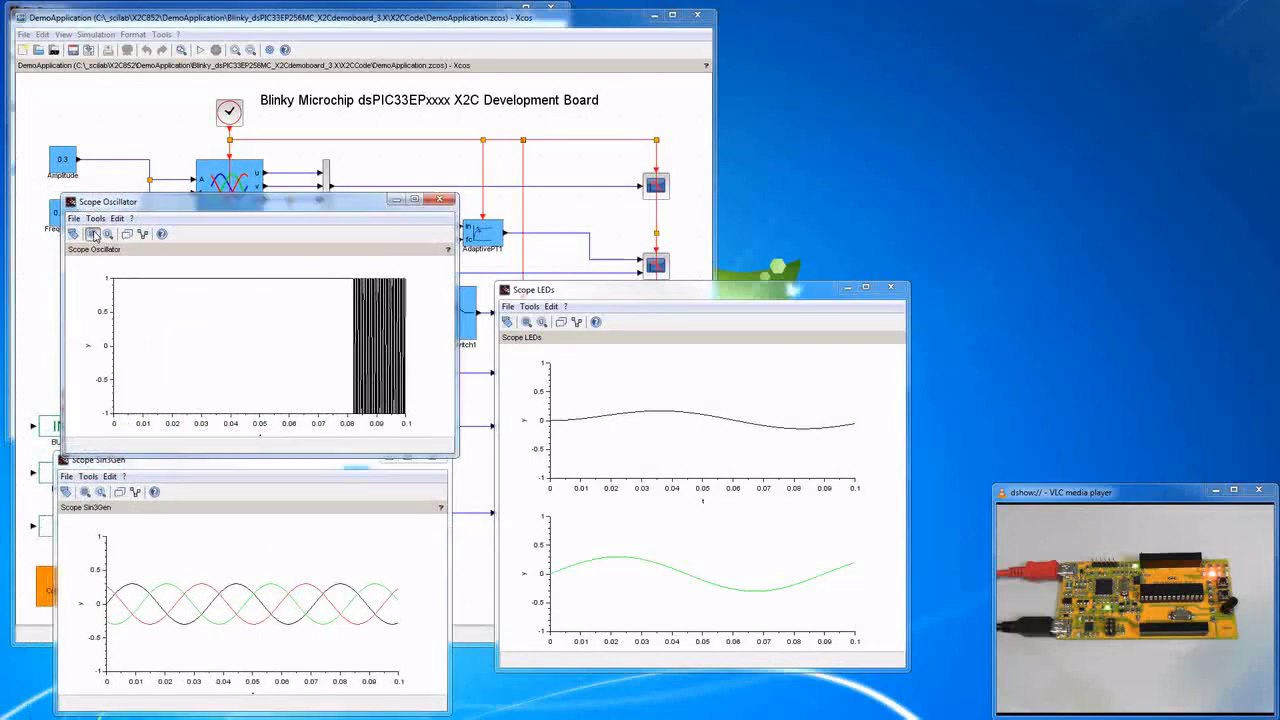
{"action": "left_click", "coordinate": [350, 279]}
{"action": "left_click", "coordinate": [378, 434]}
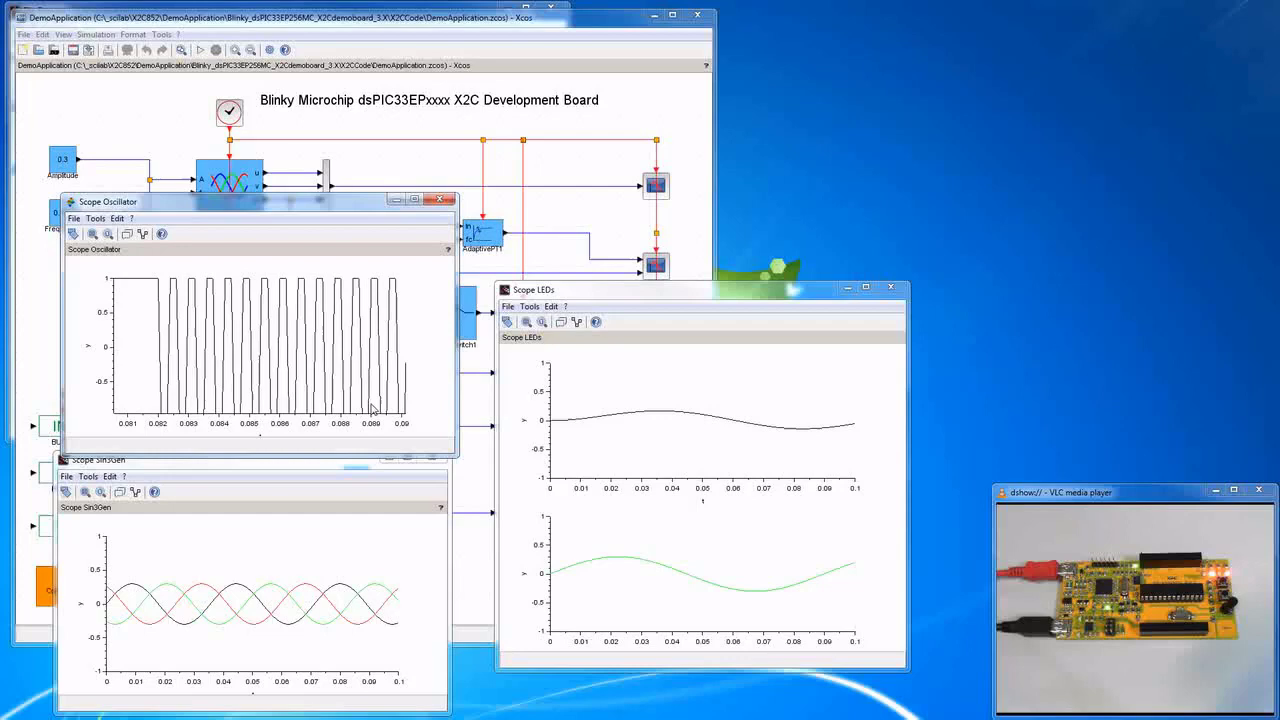
{"action": "left_click", "coordinate": [448, 159]}
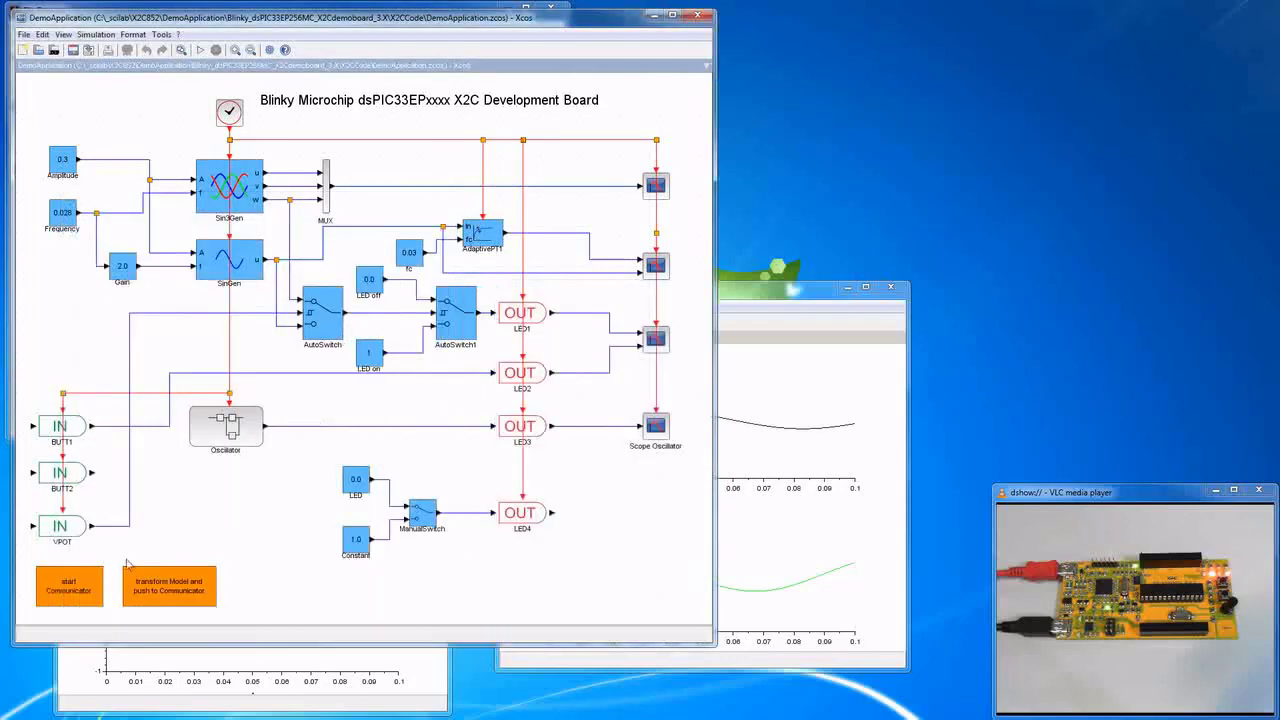
Launch X2C Communicator from the 'start Communicator' block and move it to the upper left
{"action": "double_click", "coordinate": [68, 583]}
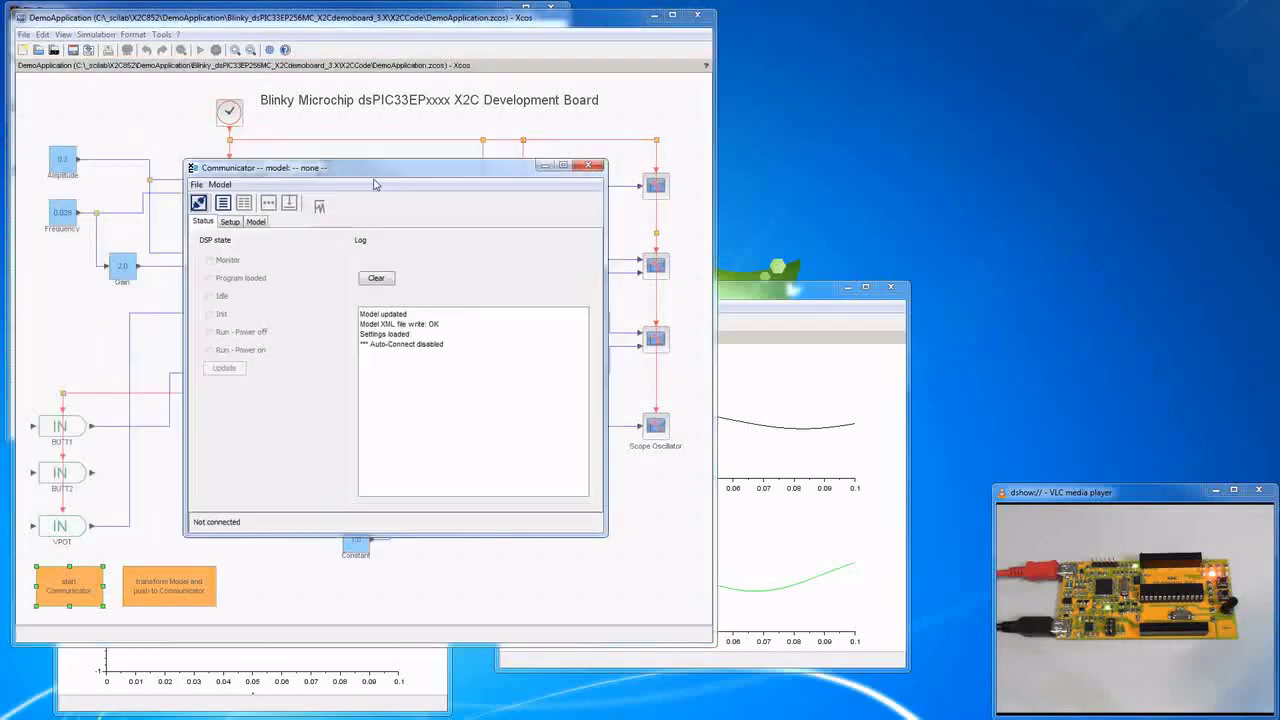
{"action": "left_click_drag", "start_coordinate": [339, 179], "coordinate": [416, 238]}
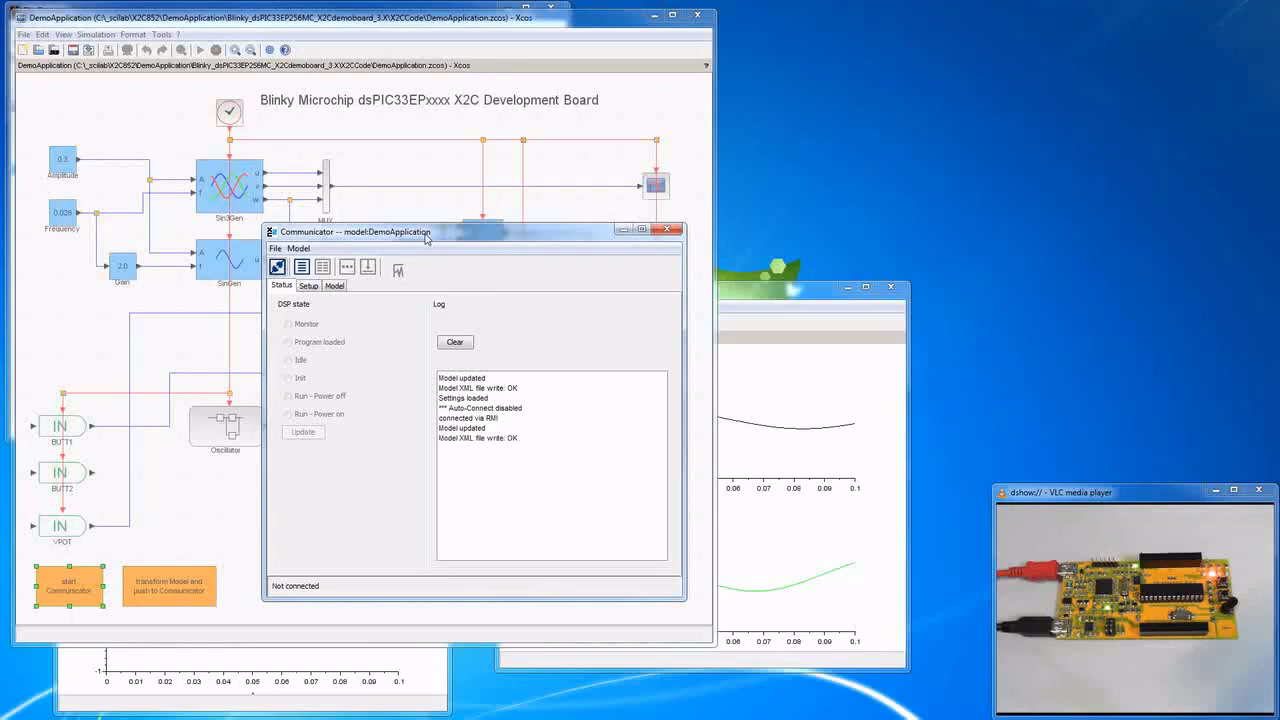
{"action": "left_click_drag", "start_coordinate": [427, 238], "coordinate": [263, 112]}
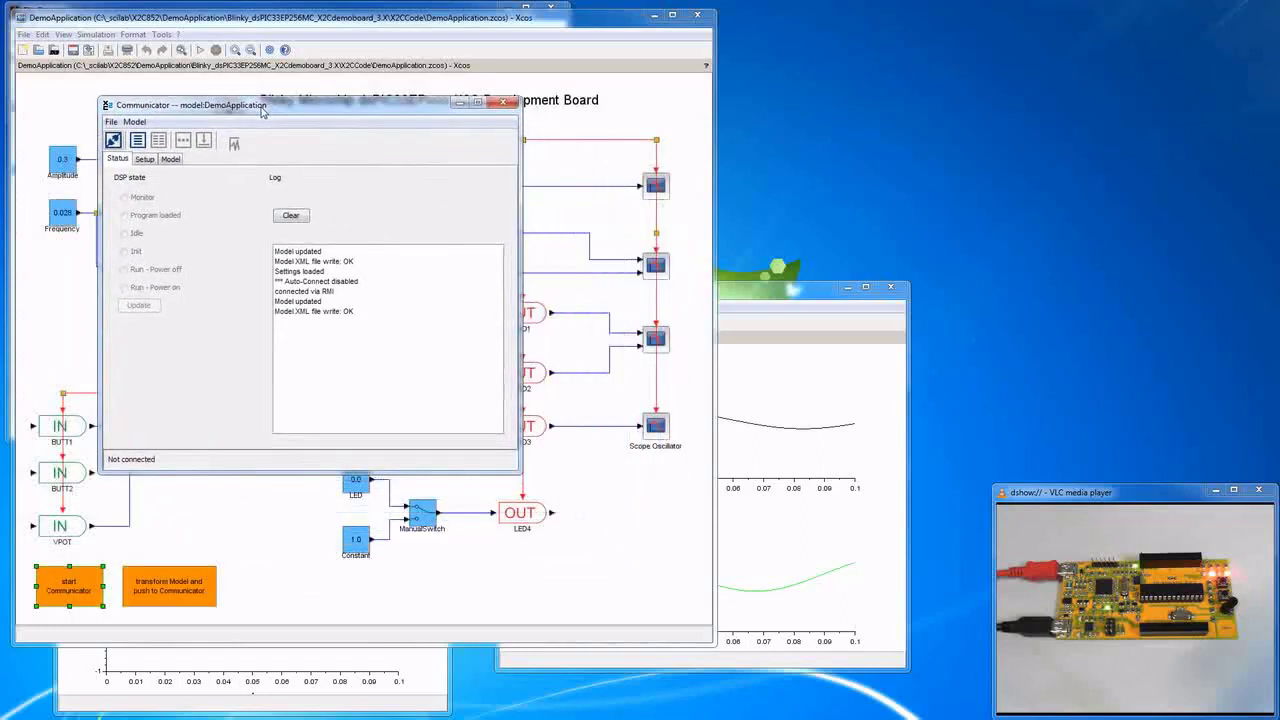
Generate code, load it onto the Generic dsPIC target, connect, and bring up the scope
{"action": "left_click", "coordinate": [137, 142]}
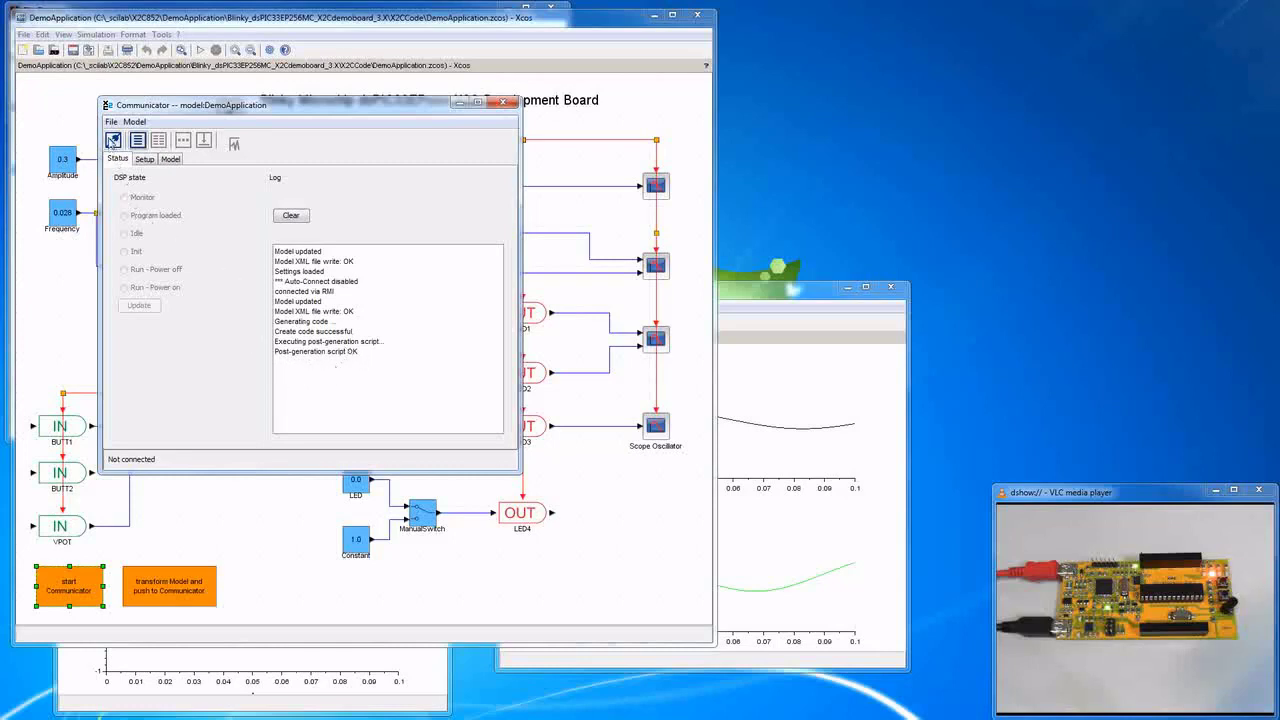
{"action": "left_click", "coordinate": [113, 140]}
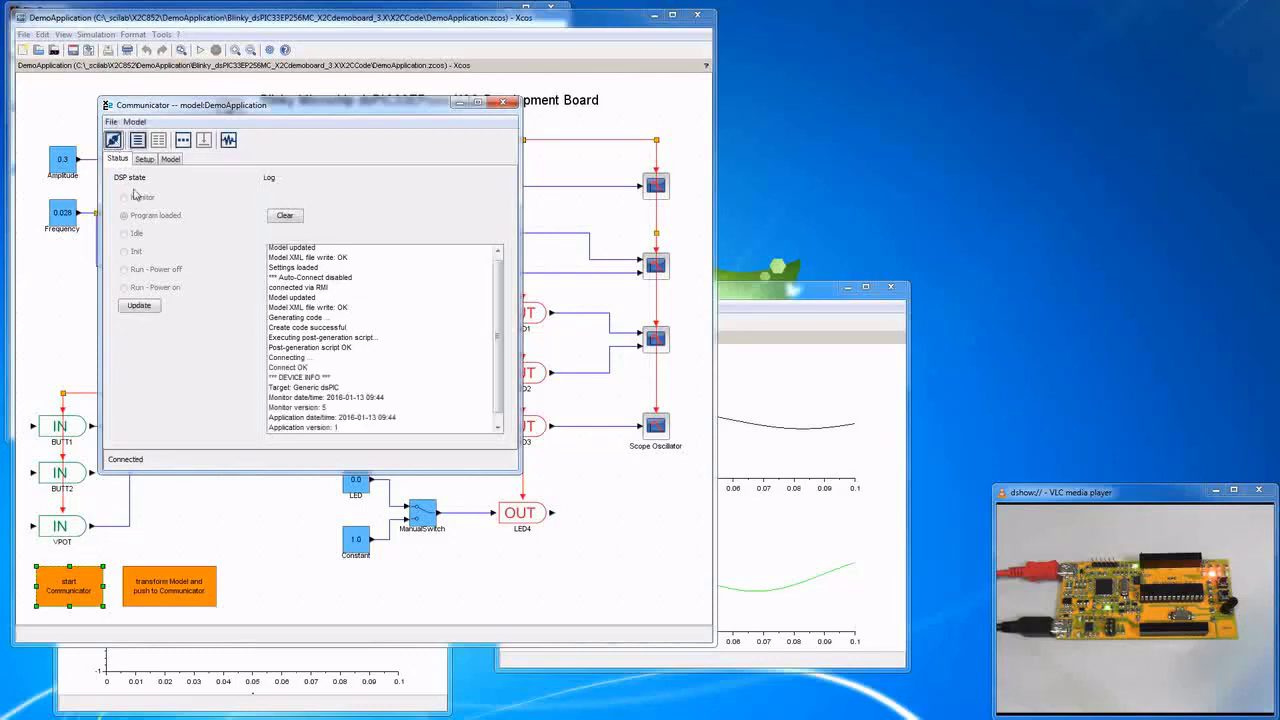
{"action": "left_click", "coordinate": [229, 141]}
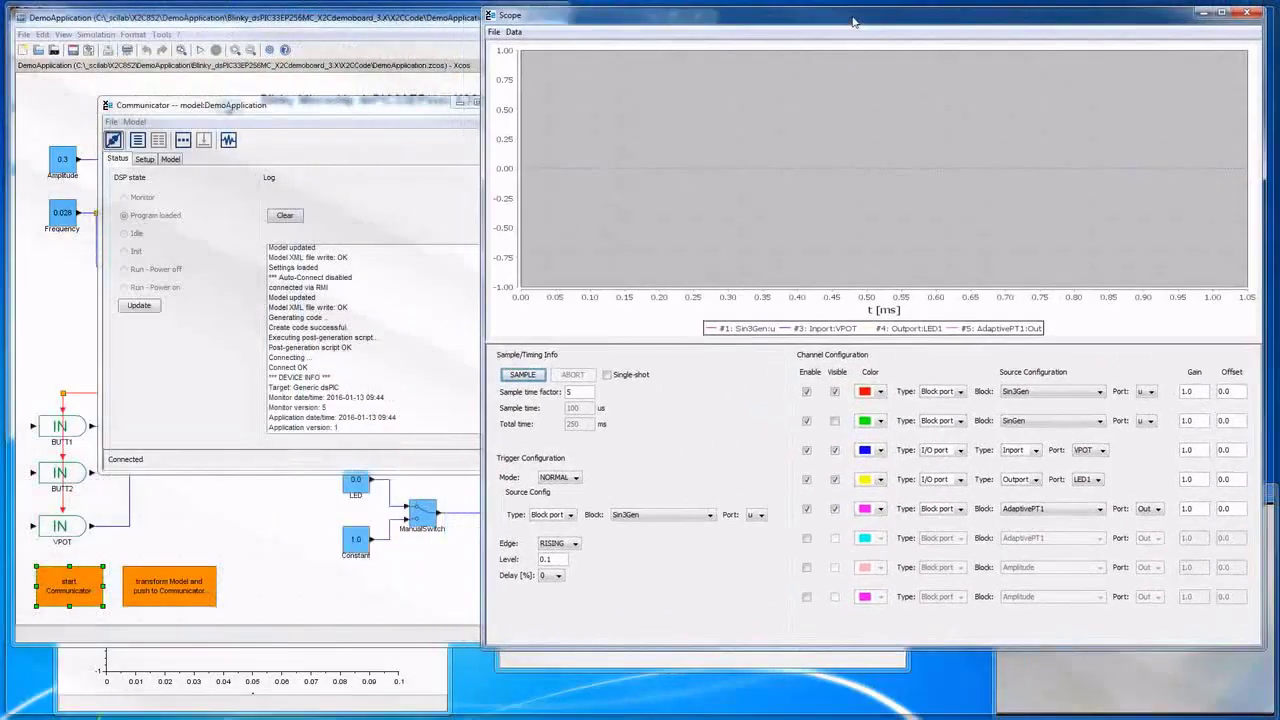
Move X2C Scope centre-left and sample live signals, keeping Sin3Gen on channel 1
{"action": "left_click_drag", "start_coordinate": [853, 21], "coordinate": [858, 21]}
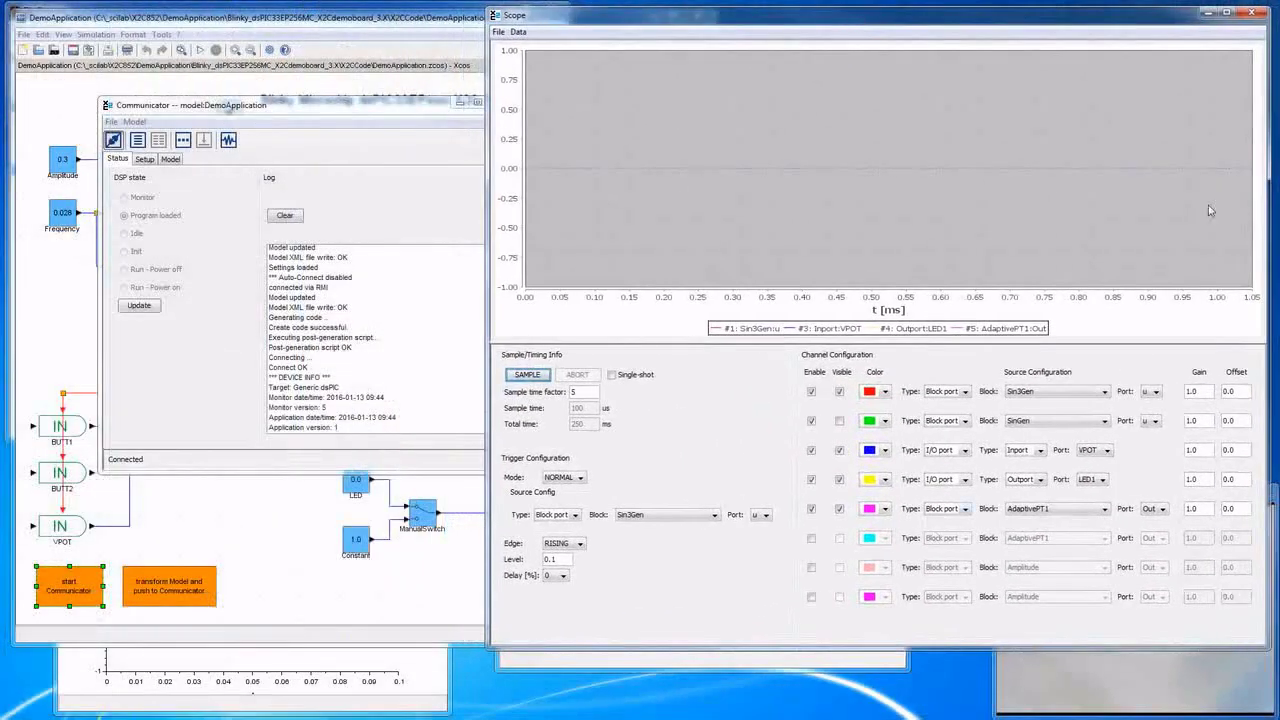
{"action": "left_click_drag", "start_coordinate": [1109, 20], "coordinate": [811, 13]}
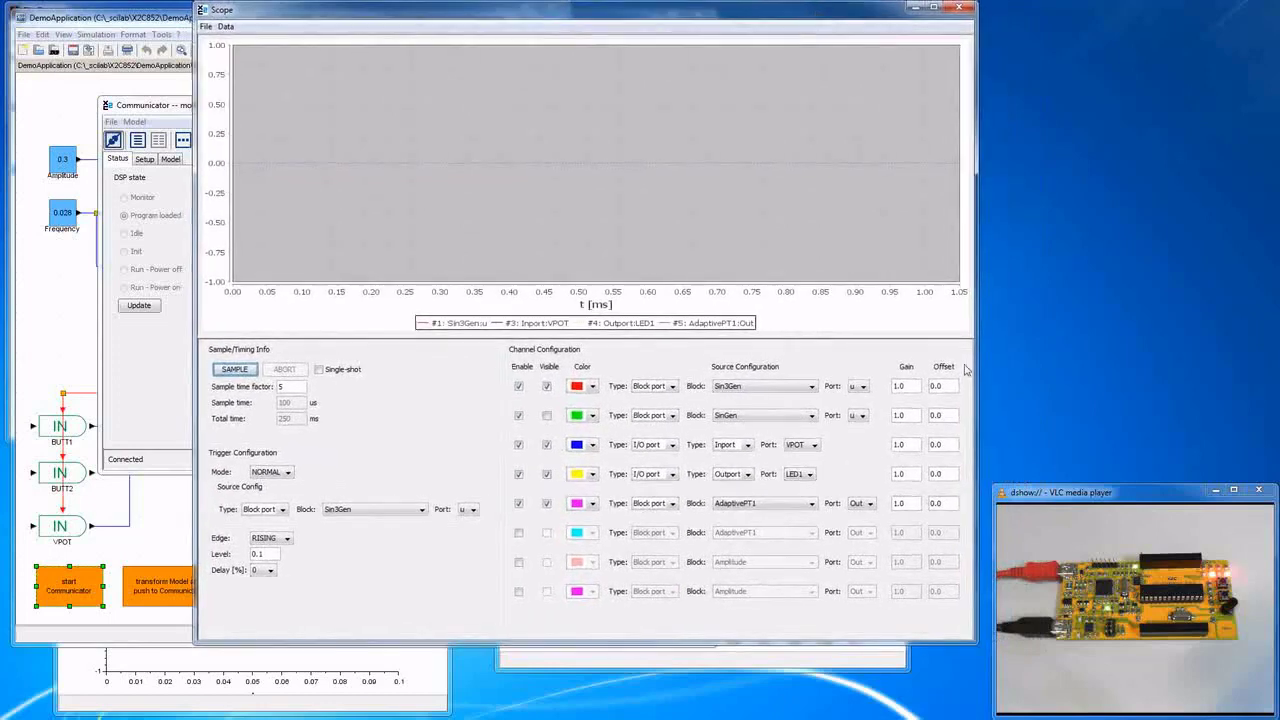
{"action": "left_click", "coordinate": [228, 371]}
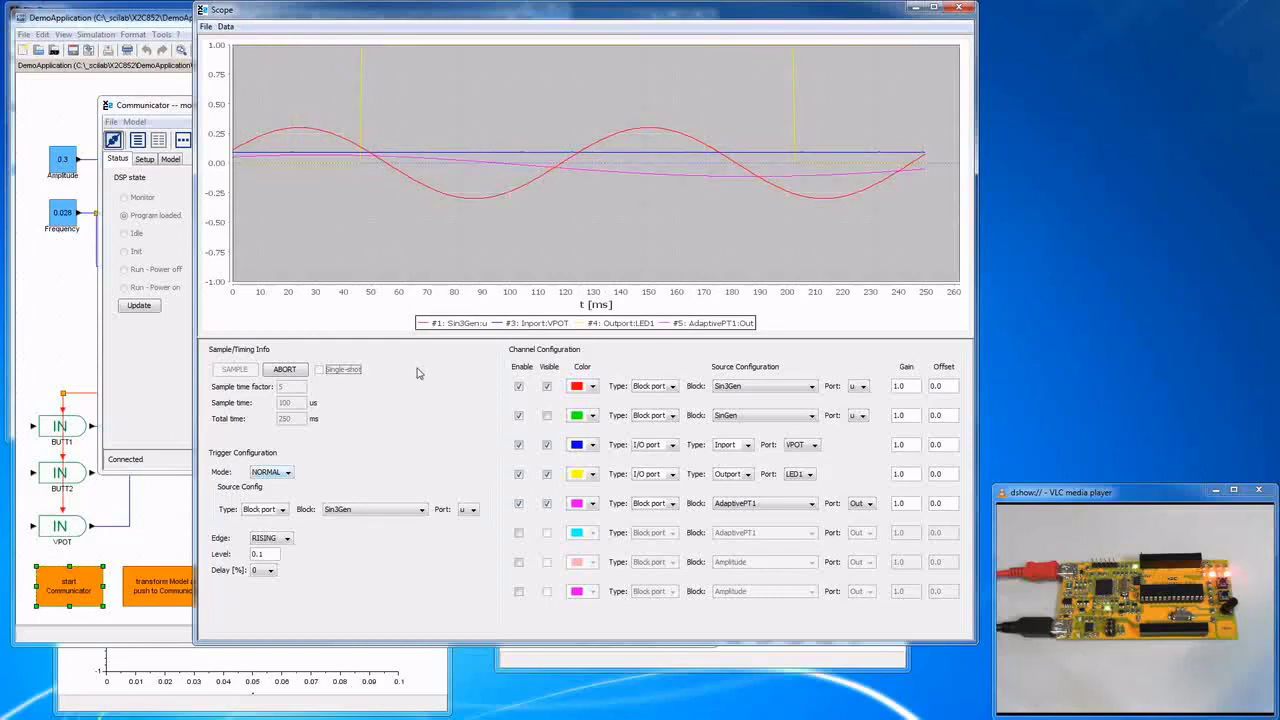
{"action": "left_click", "coordinate": [758, 393]}
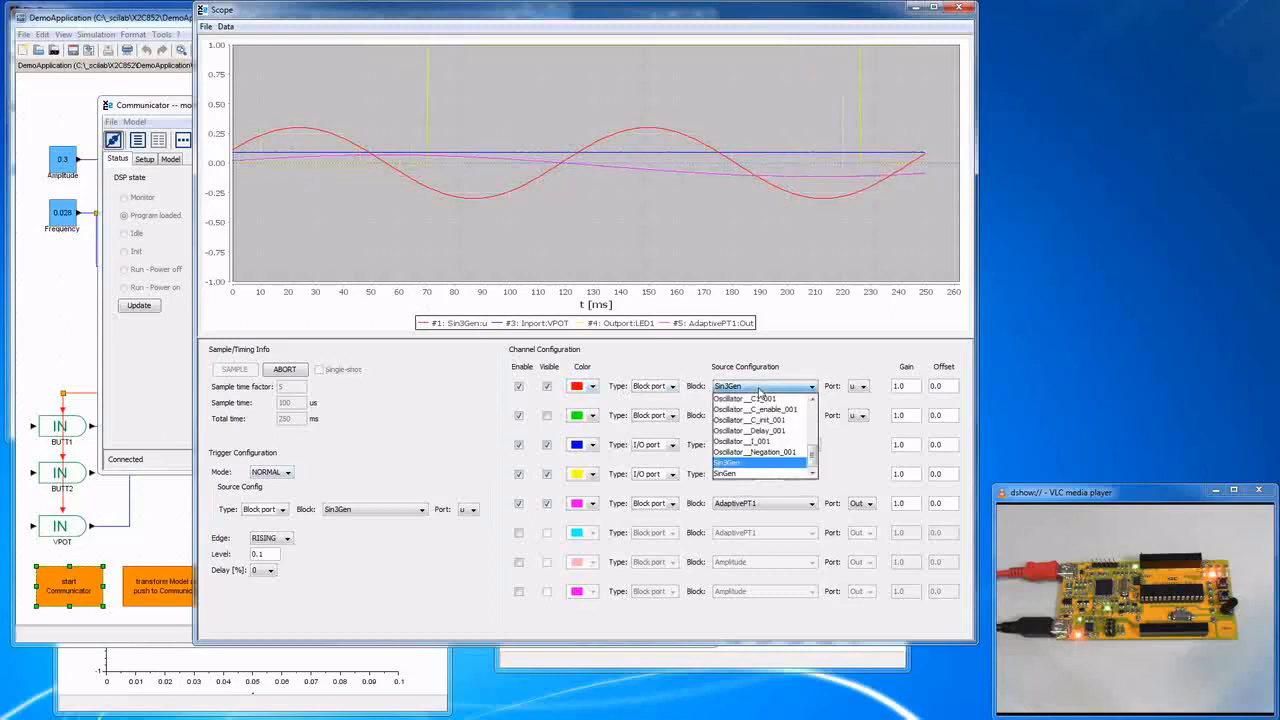
{"action": "scroll", "coordinate": [812, 458], "scroll_direction": "down", "scroll_amount": 2}
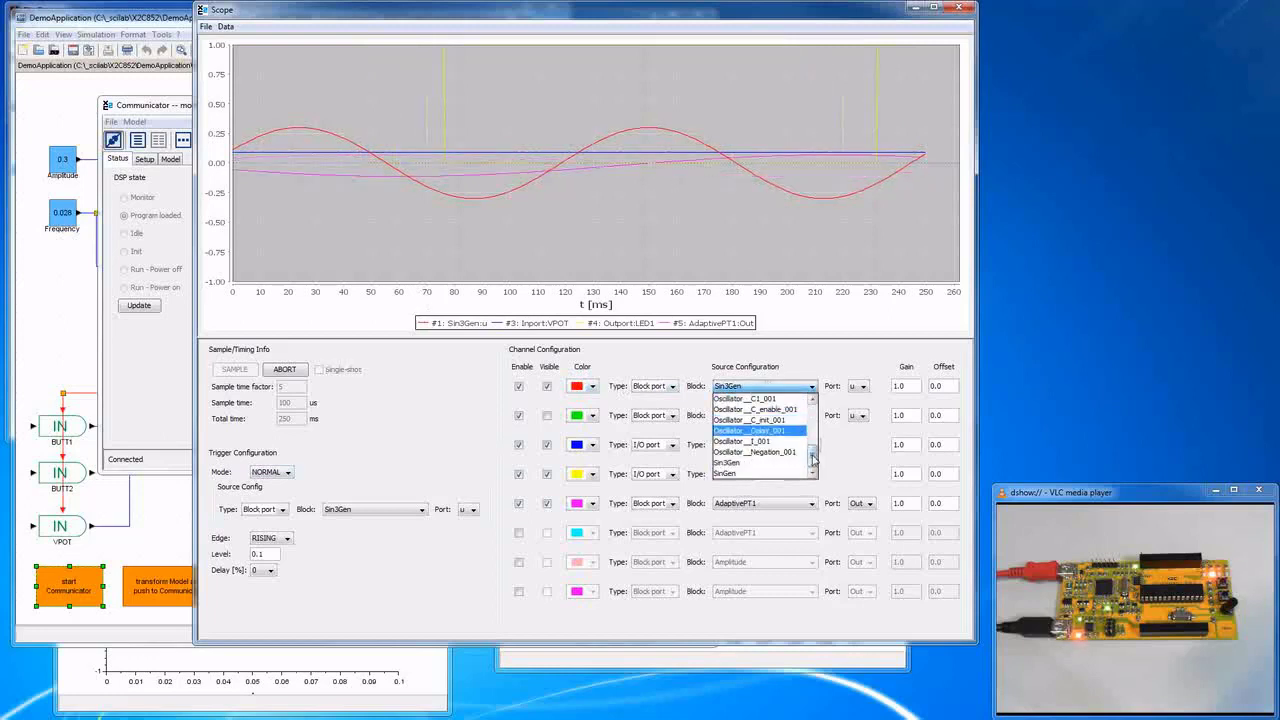
{"action": "mouse_move", "coordinate": [812, 458]}
{"action": "left_mouse_down"}
{"action": "mouse_move", "coordinate": [815, 410]}
{"action": "mouse_move", "coordinate": [816, 453]}
{"action": "left_mouse_up"}
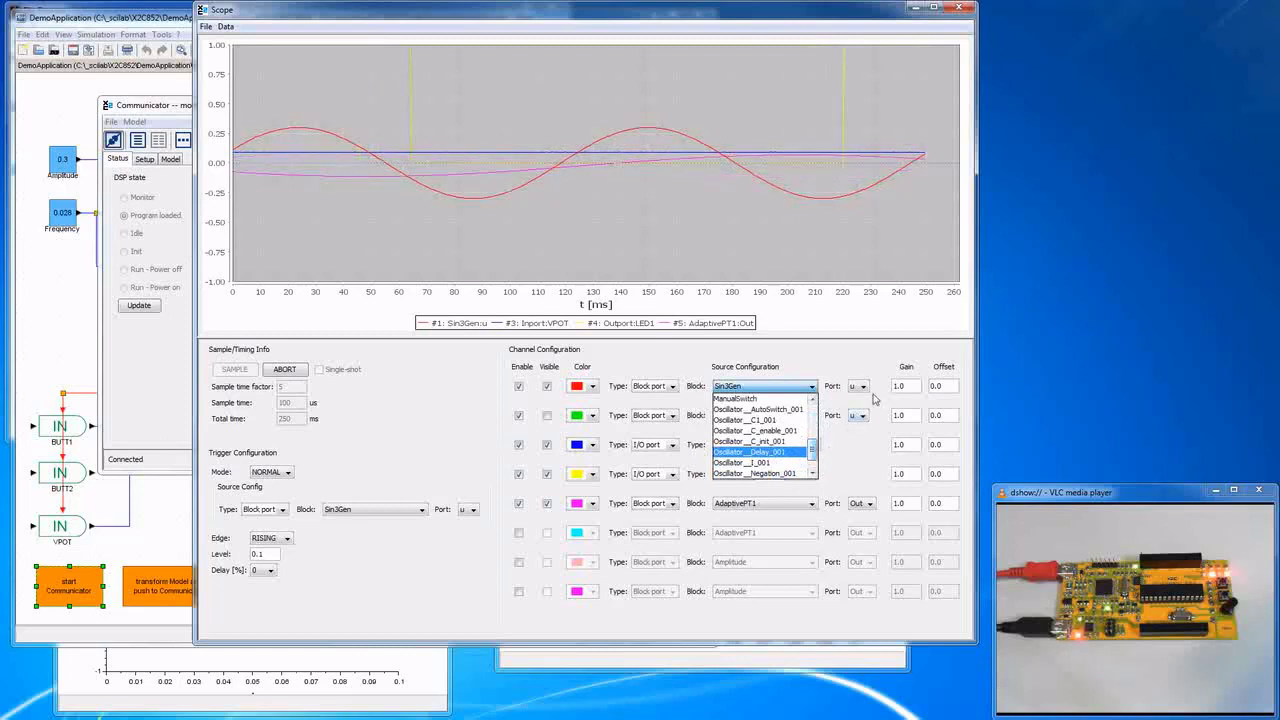
{"action": "left_click", "coordinate": [783, 392]}
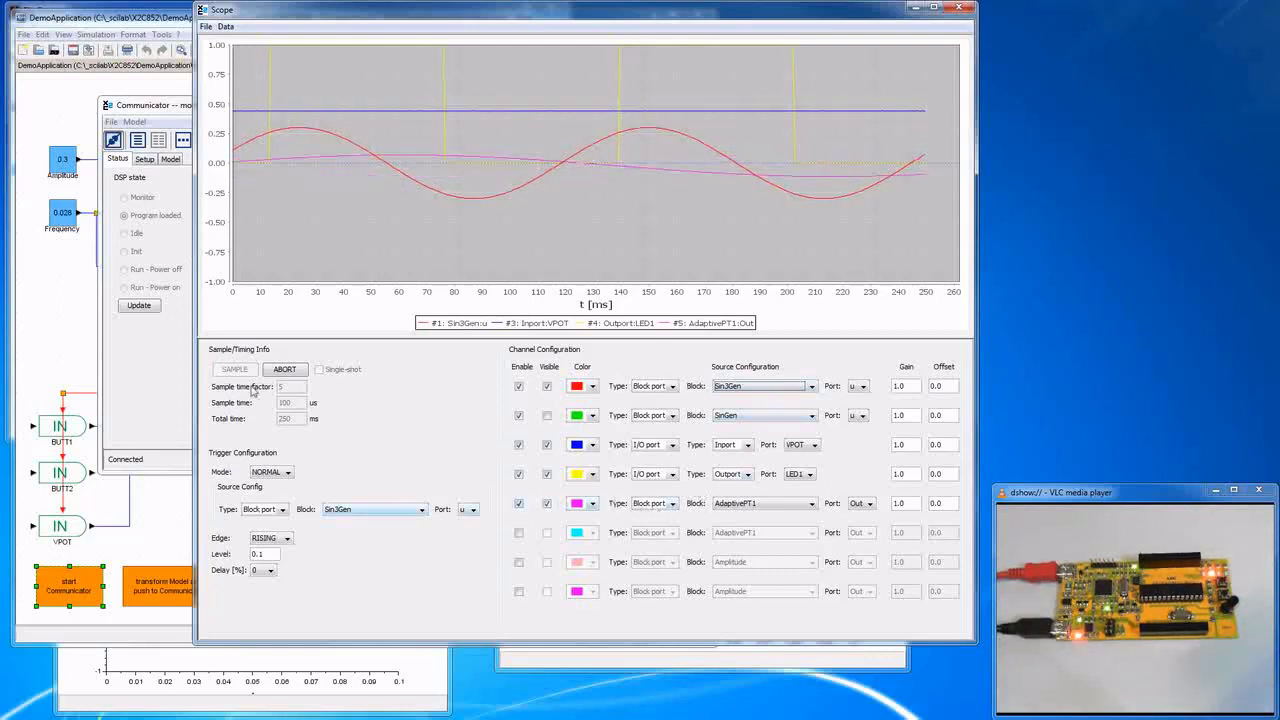
Open the X2C ParameterEditor for the Frequency constant block
{"action": "left_click", "coordinate": [63, 300]}
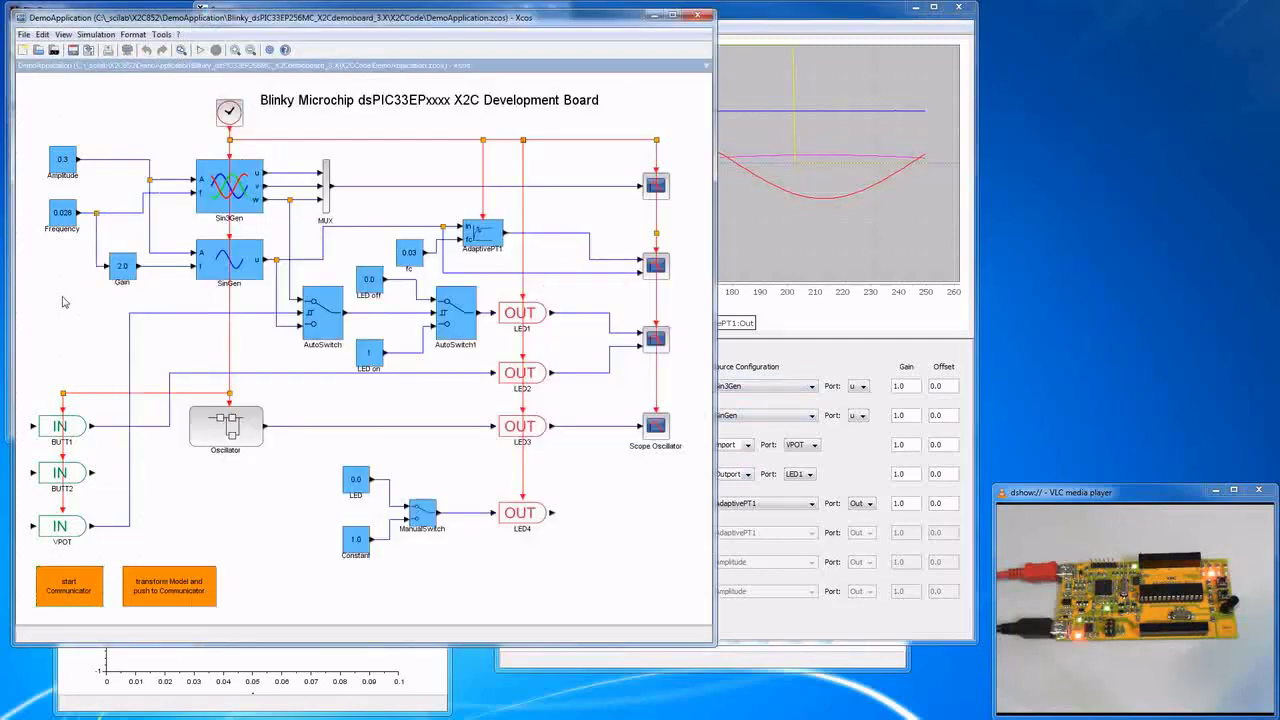
{"action": "double_click", "coordinate": [63, 215]}
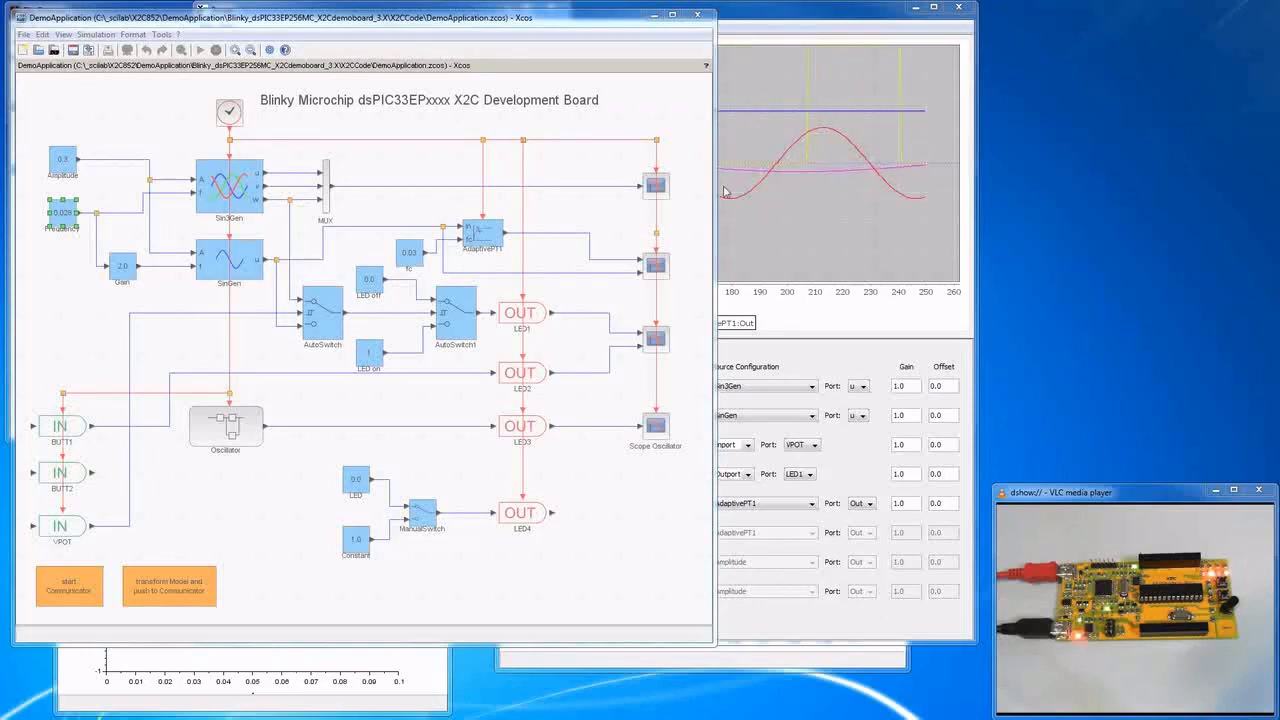
{"action": "double_click", "coordinate": [62, 212]}
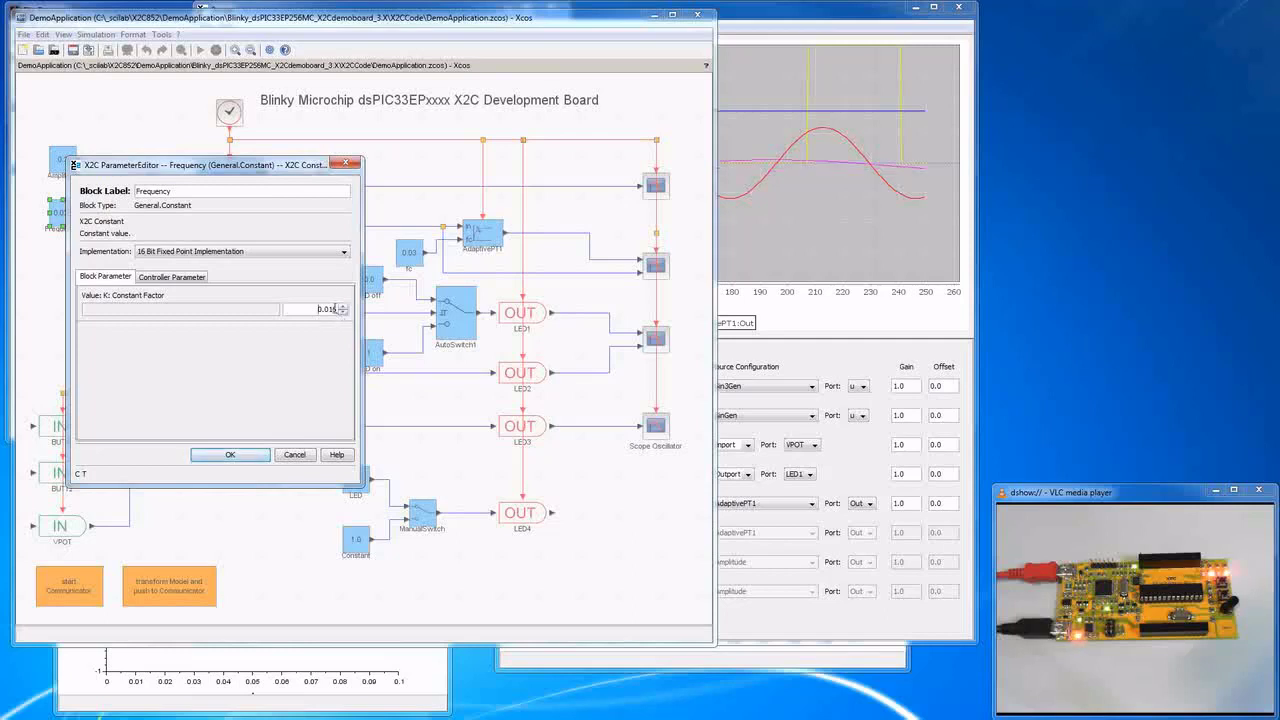
Tune the Frequency factor live up and down, ending at 0.002
{"action": "scroll", "coordinate": [333, 309], "scroll_direction": "up", "scroll_amount": 5}
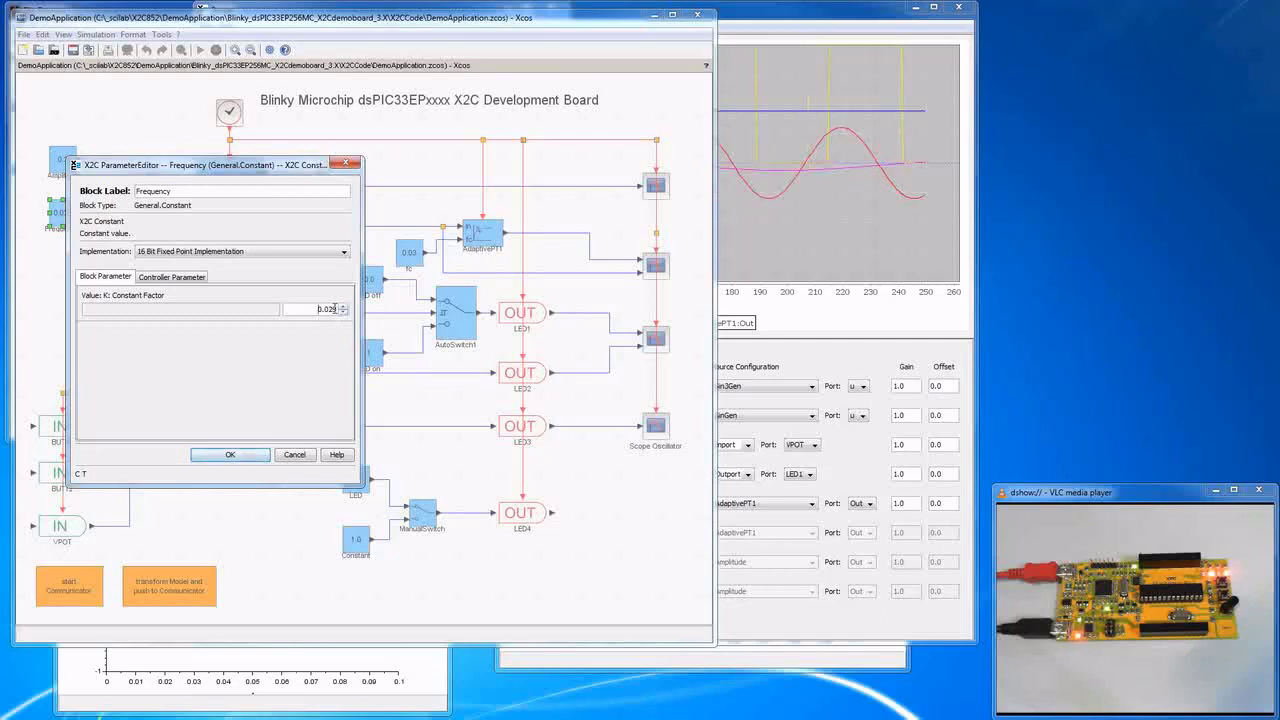
{"action": "scroll", "coordinate": [333, 309], "scroll_direction": "up", "scroll_amount": 3}
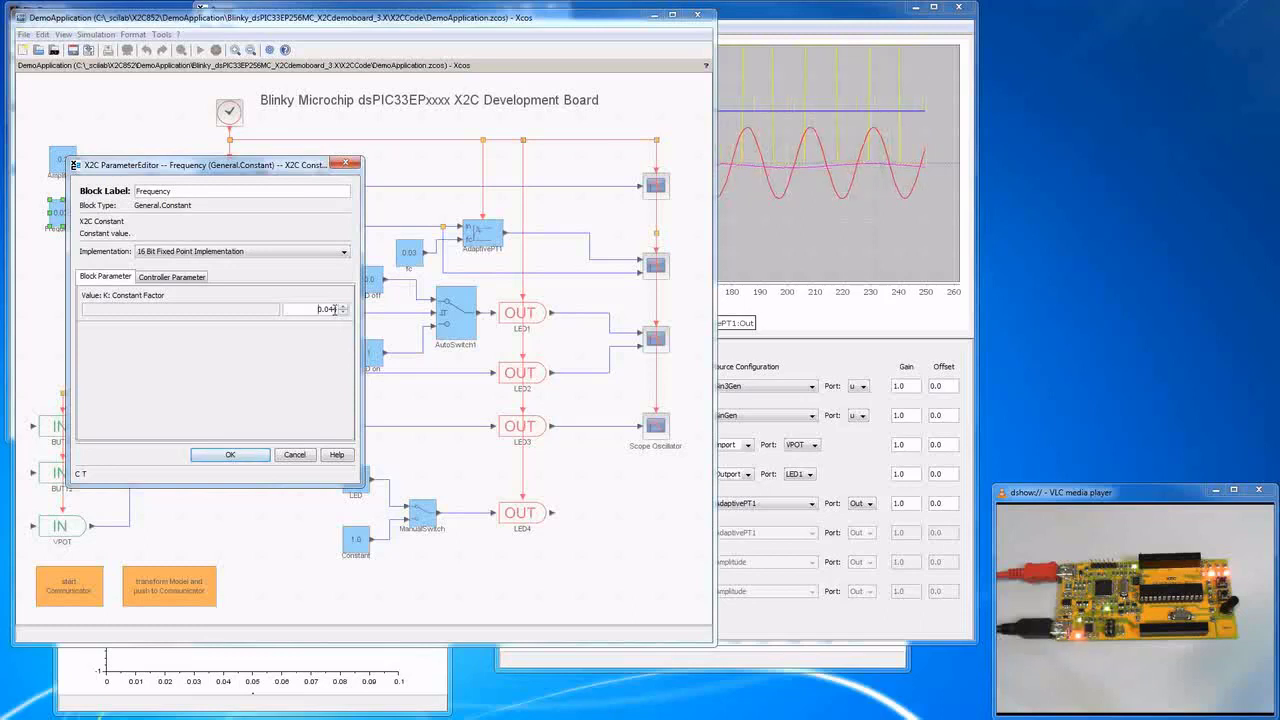
{"action": "scroll", "coordinate": [333, 309], "scroll_direction": "down", "scroll_amount": 2}
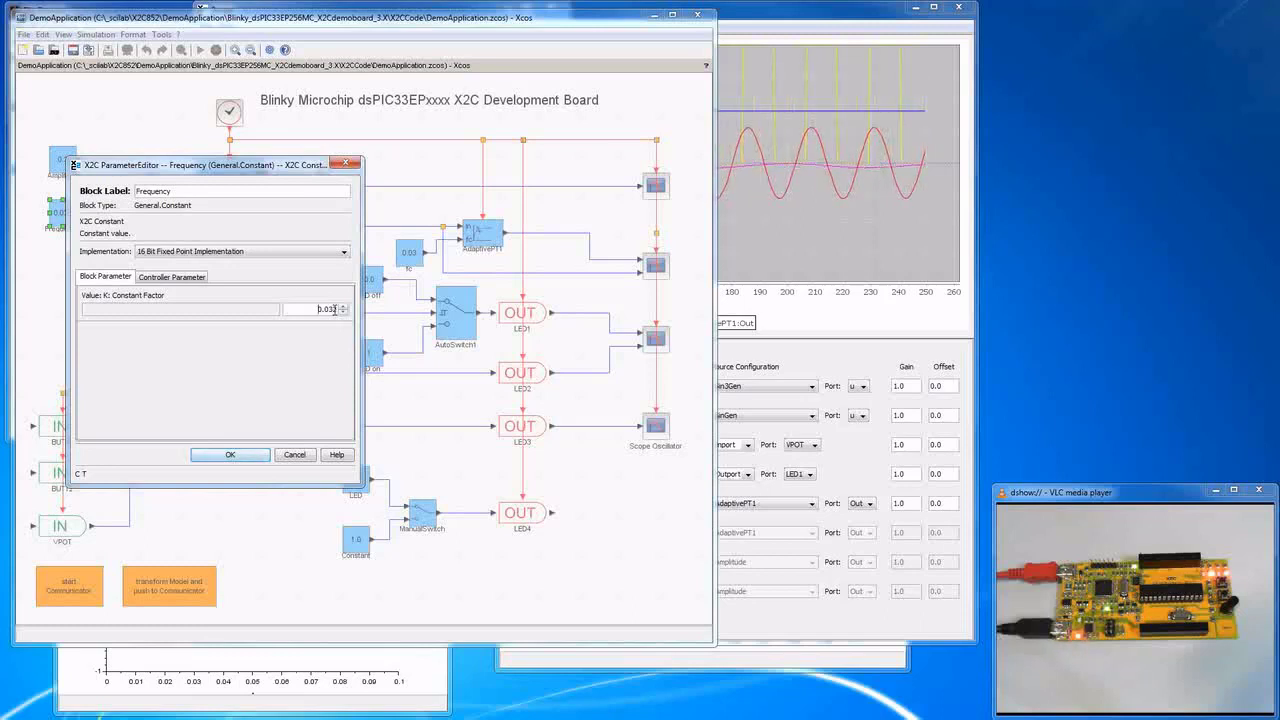
{"action": "scroll", "coordinate": [333, 309], "scroll_direction": "down", "scroll_amount": 2}
{"action": "scroll", "coordinate": [333, 309], "scroll_direction": "down", "scroll_amount": 2}
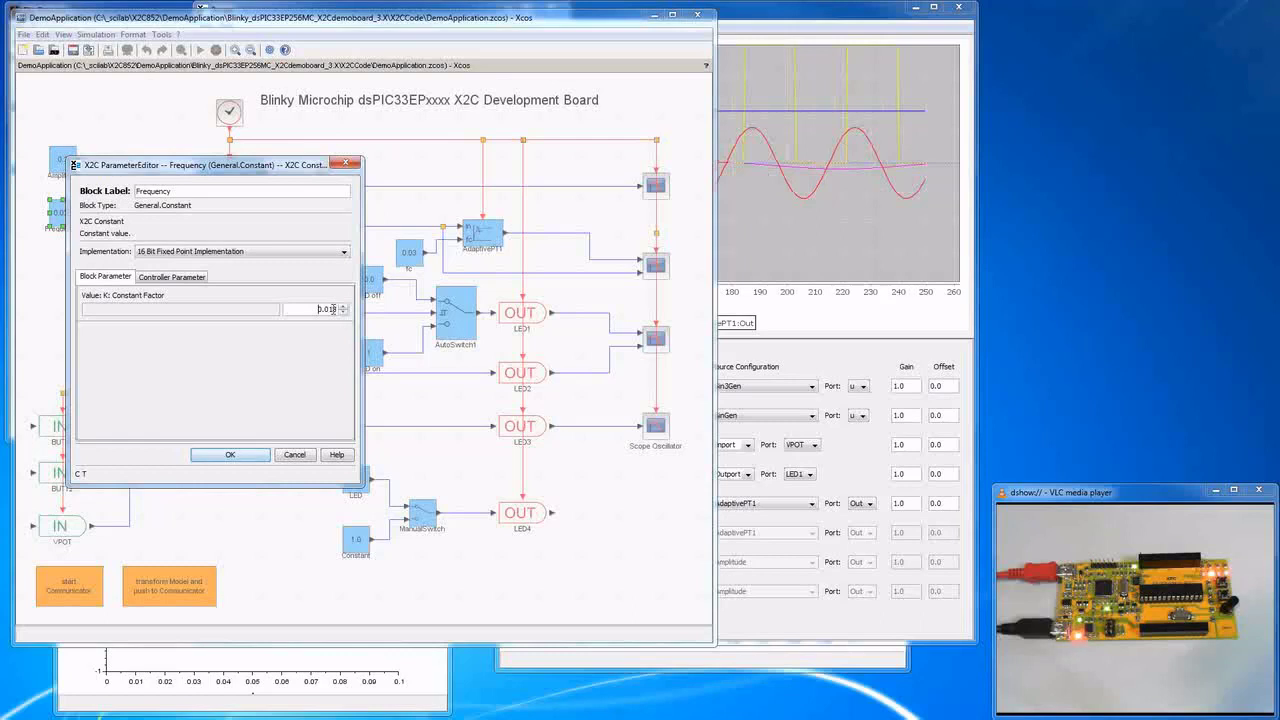
{"action": "scroll", "coordinate": [333, 309], "scroll_direction": "down", "scroll_amount": 1}
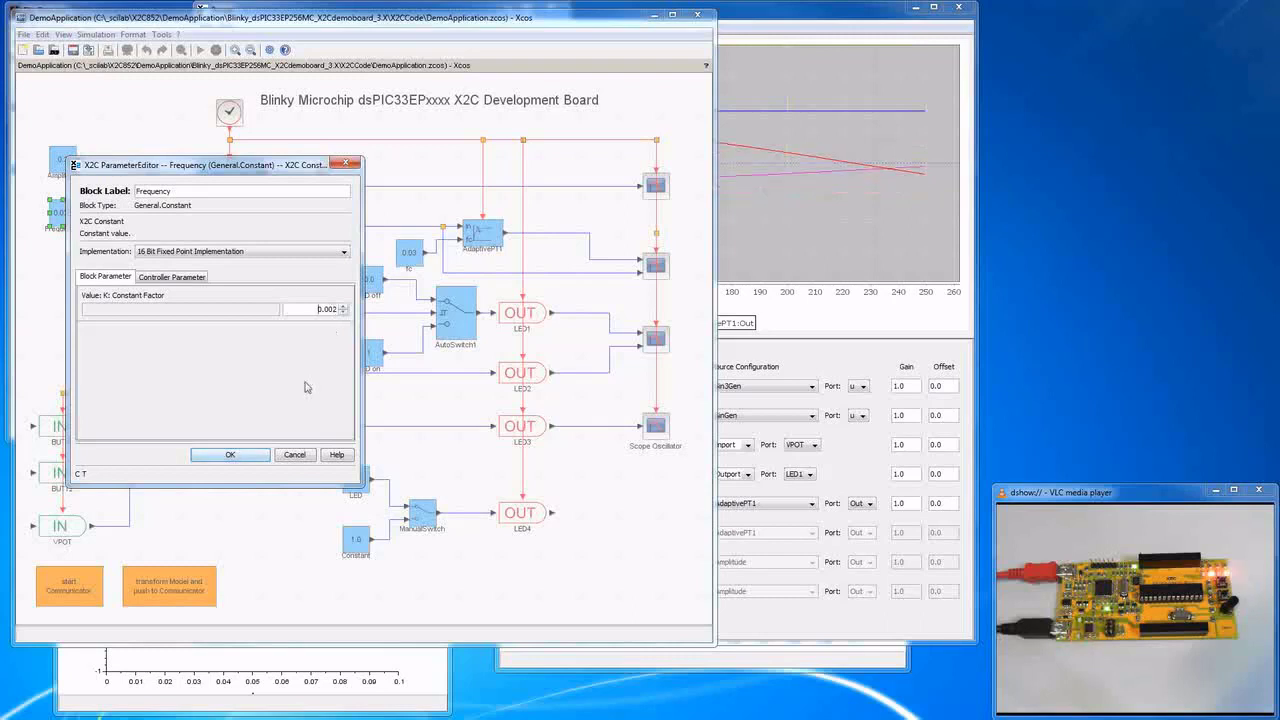
Accept the new frequency so the diagram's Frequency block shows 0.0019999
{"action": "left_click", "coordinate": [226, 455]}
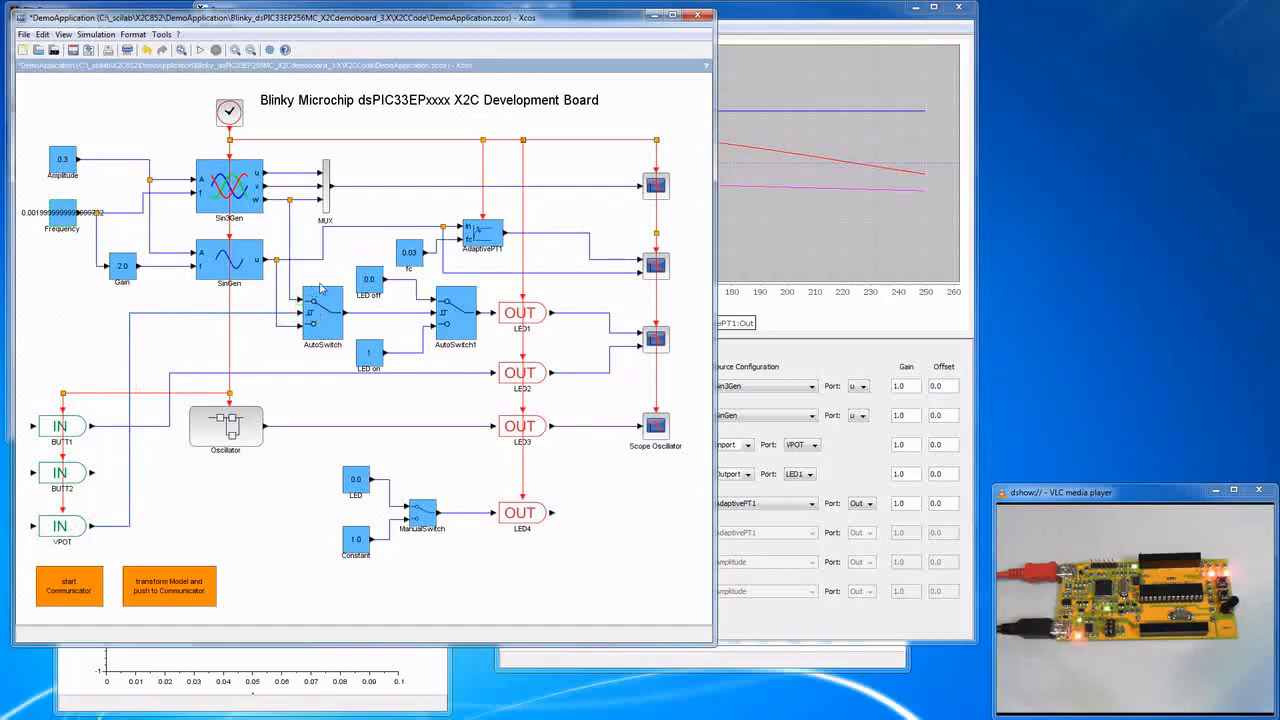
{"action": "mouse_move", "coordinate": [329, 331]}
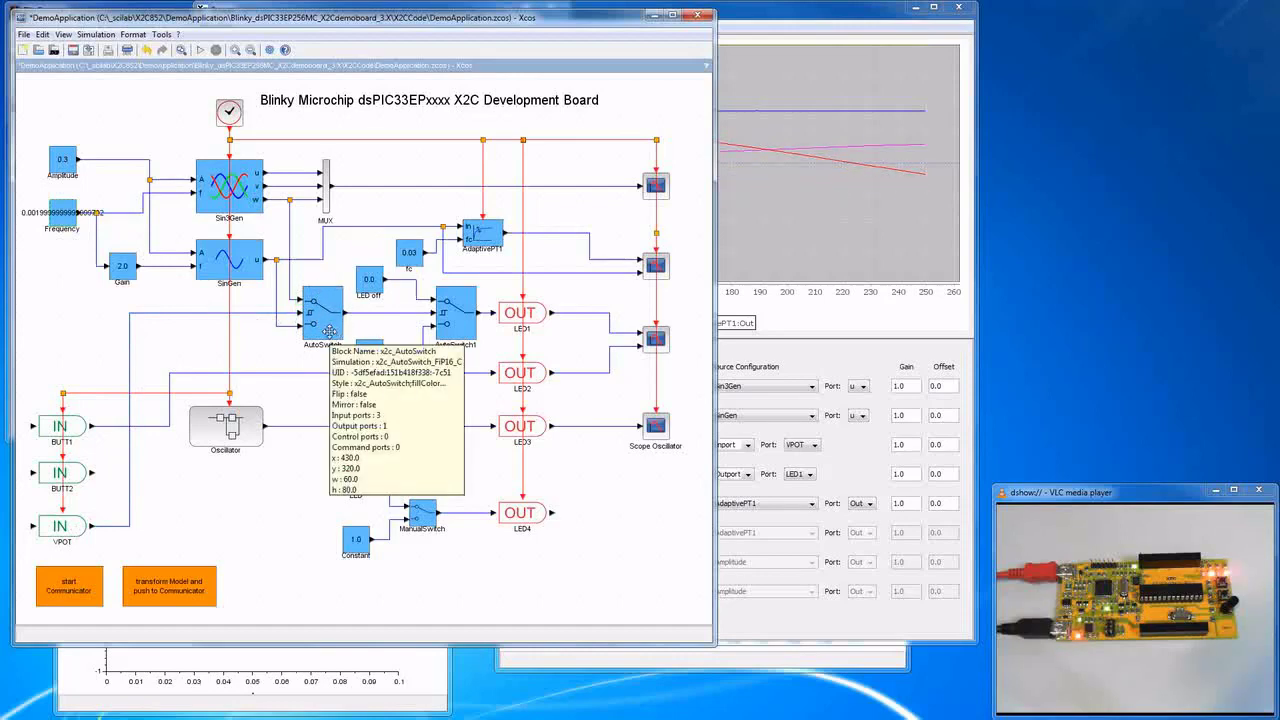